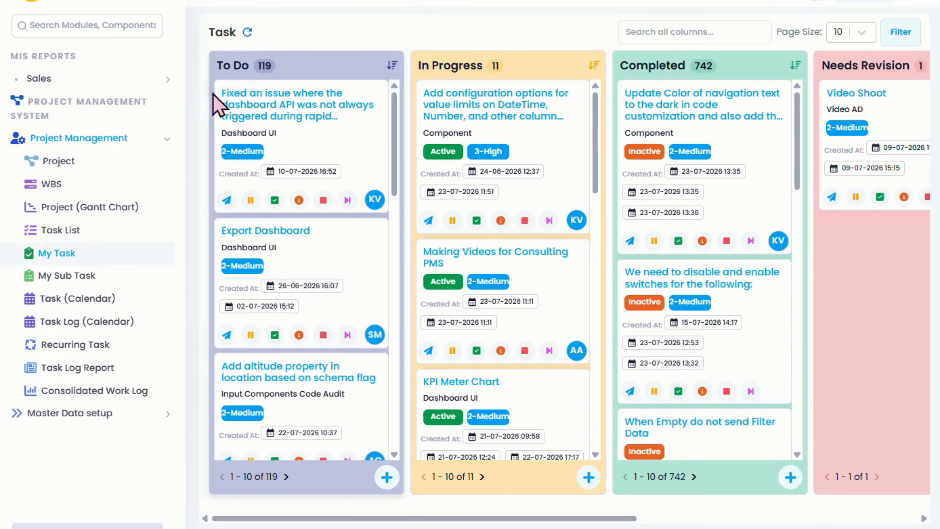
# Open the first To Do card, about the dashboard API issue, and view its available task status options
pyautogui.moveTo(600, 520)
pyautogui.mouseDown()
pyautogui.moveTo(871, 528)
pyautogui.moveTo(591, 528)
pyautogui.mouseUp()
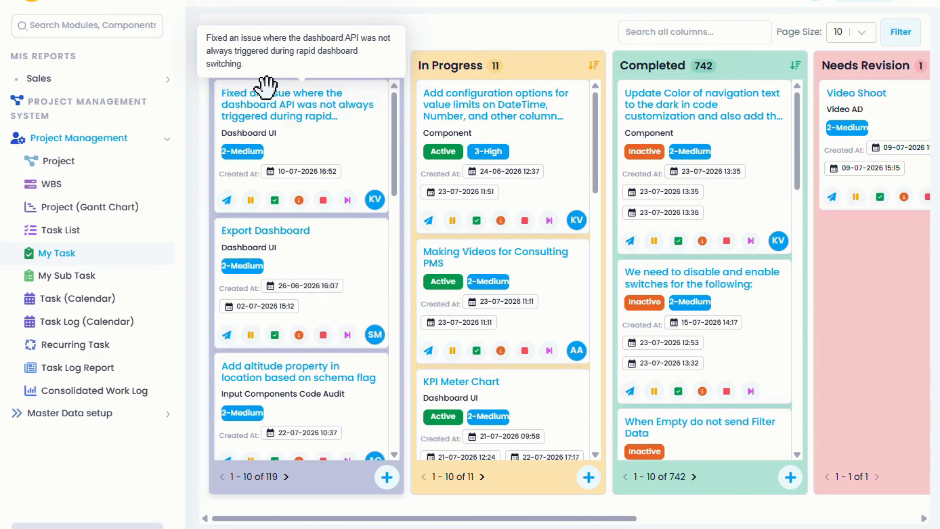
pyautogui.click(293, 111)
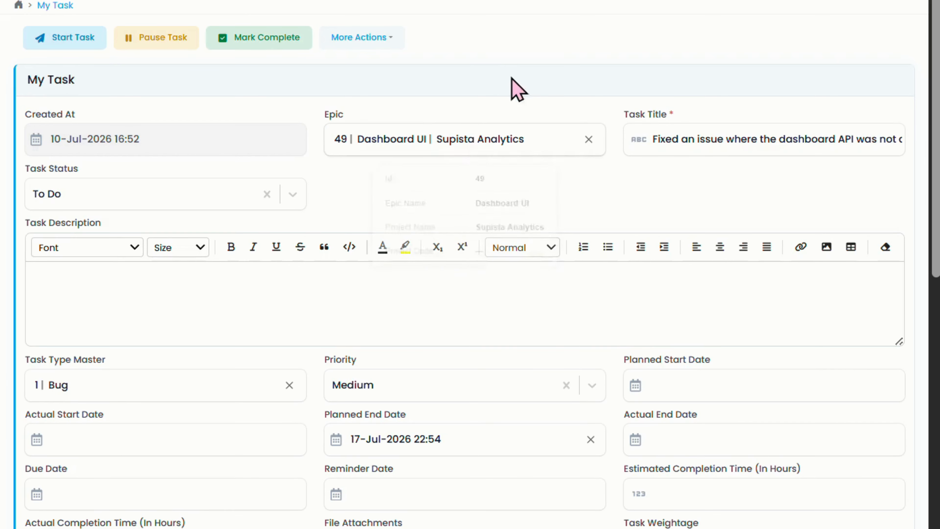
pyautogui.scroll(-3, 502, 78)
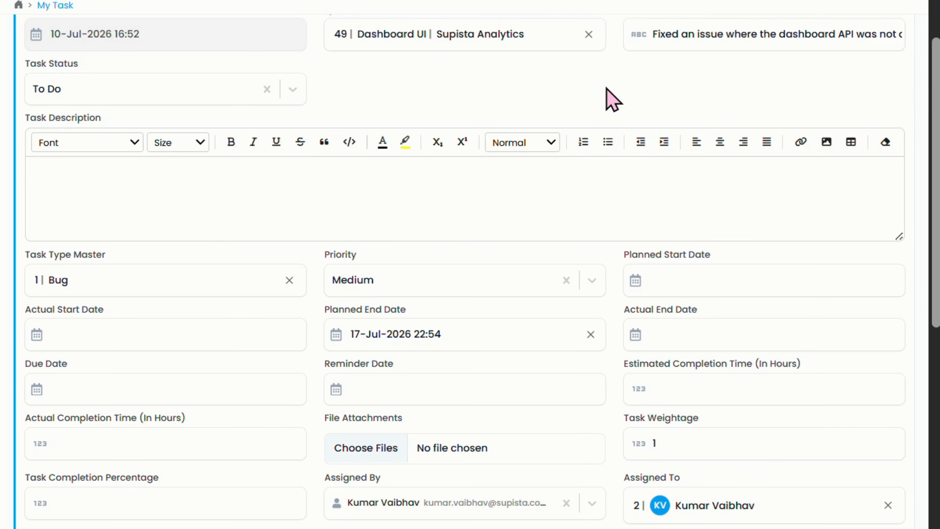
pyautogui.scroll(3, 613, 98)
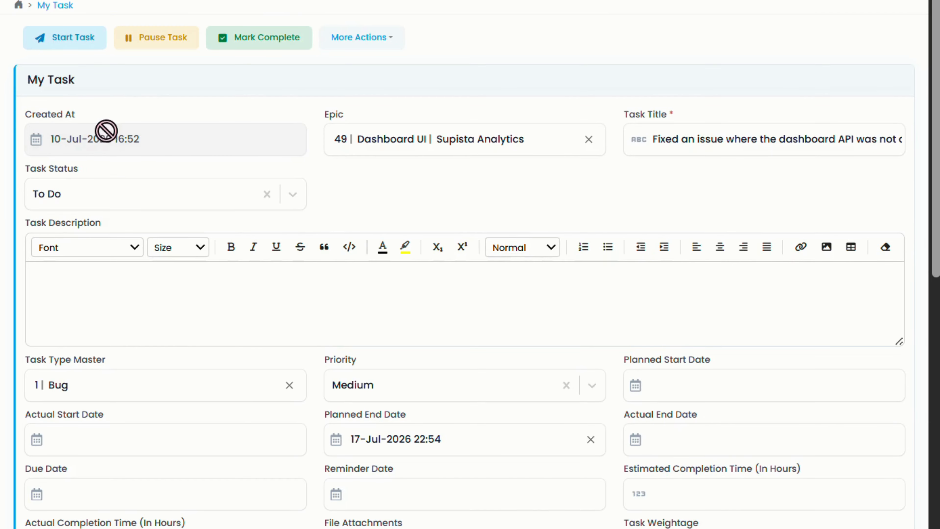
pyautogui.moveTo(345, 126)
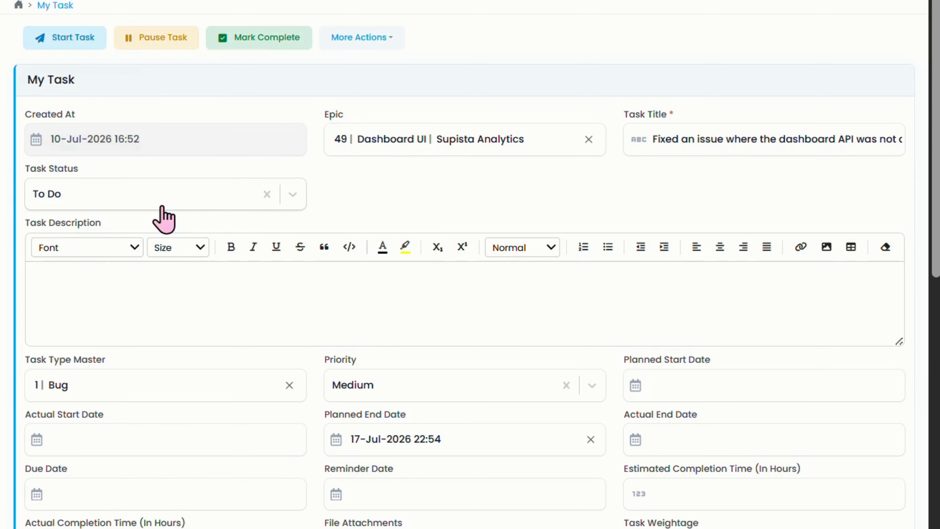
pyautogui.click(180, 202)
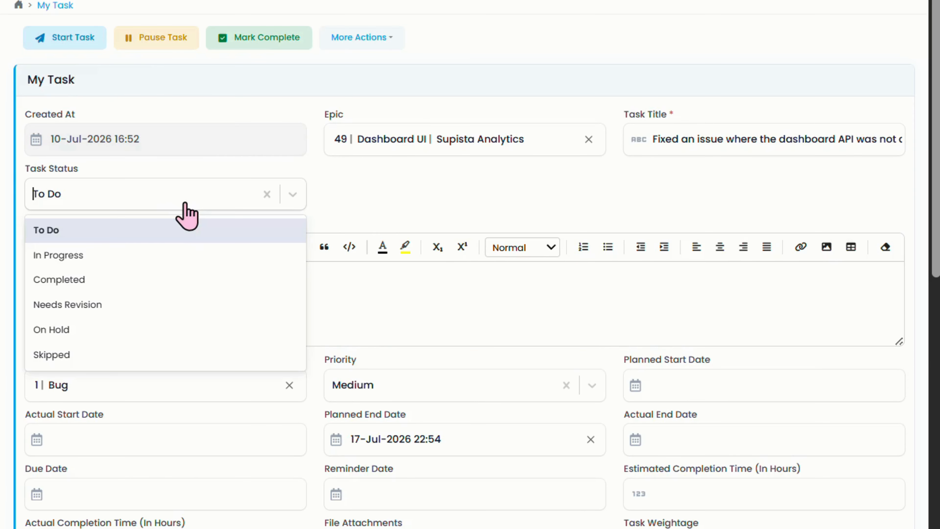
pyautogui.click(385, 208)
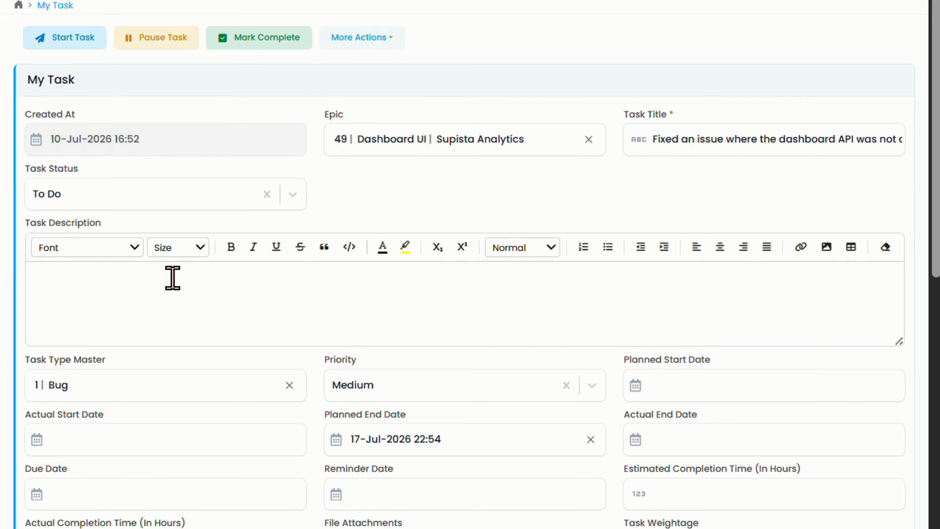
# Review the task's remaining fields down to its Sub Task section and close the task record
pyautogui.scroll(-5, 390, 189)
pyautogui.moveTo(99, 182)
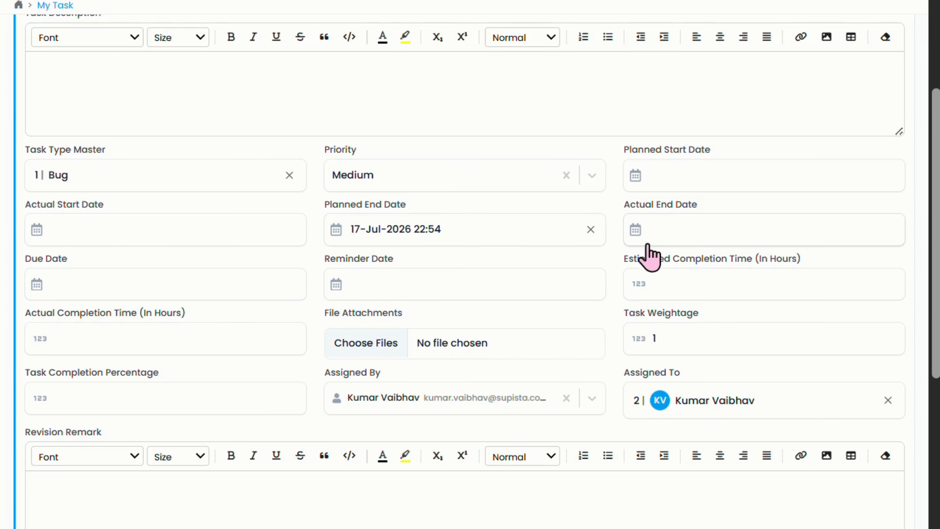
pyautogui.scroll(-3, 461, 208)
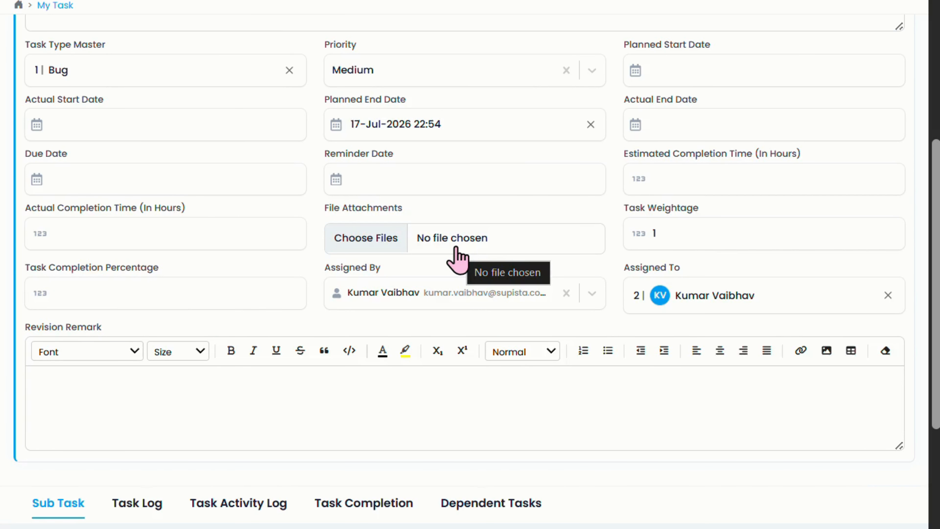
pyautogui.scroll(-3, 172, 218)
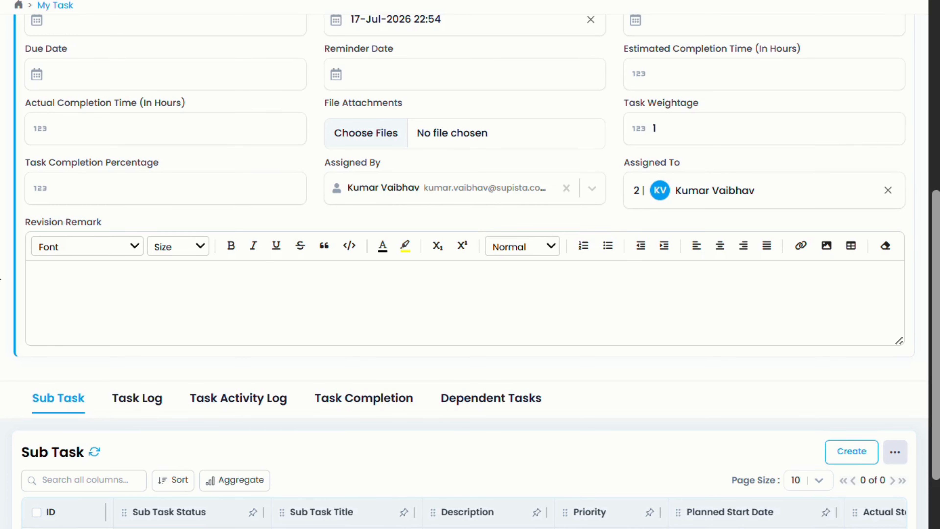
pyautogui.scroll(10, 515, 326)
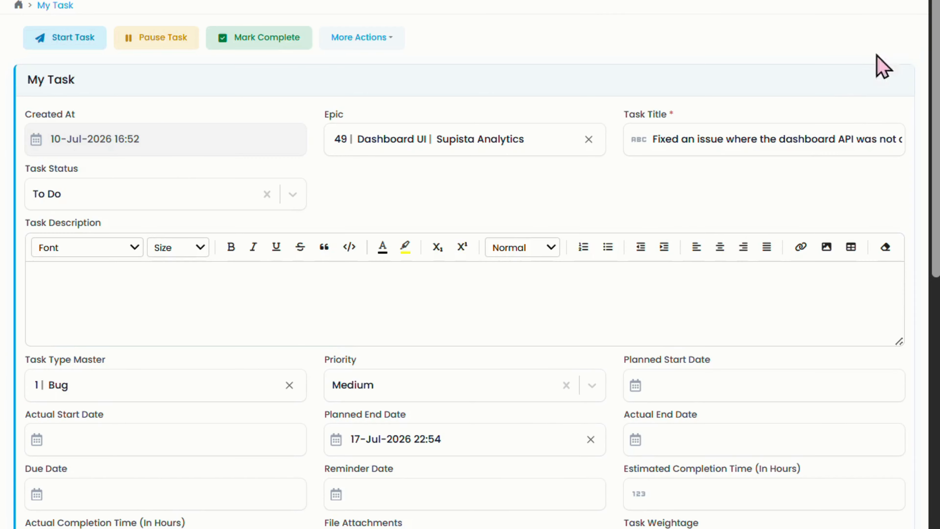
pyautogui.click(900, 9)
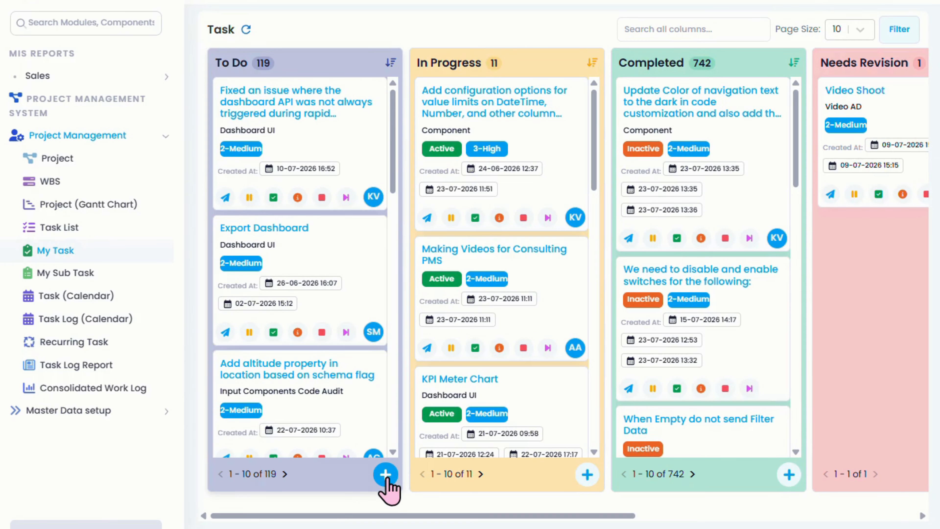
# Start a new task in the To Do column and title it "Sample Task"
pyautogui.click(386, 475)
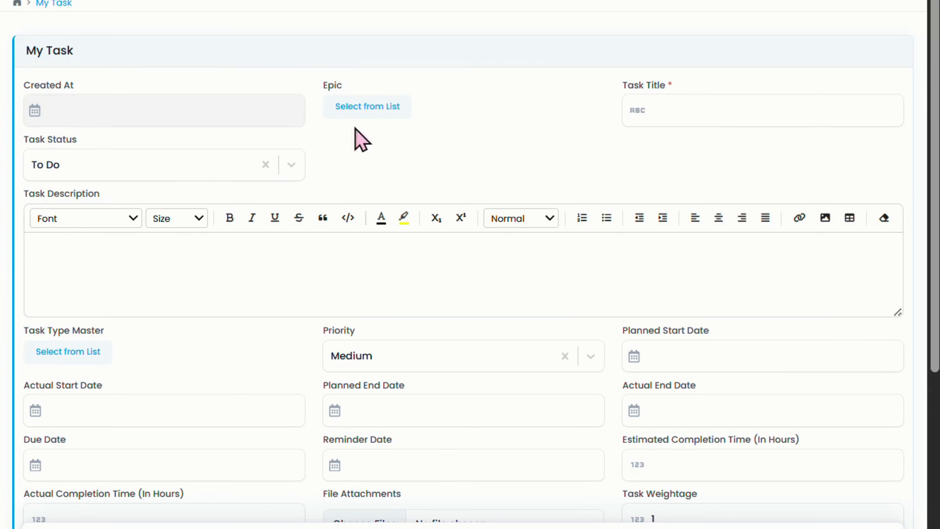
pyautogui.click(739, 110)
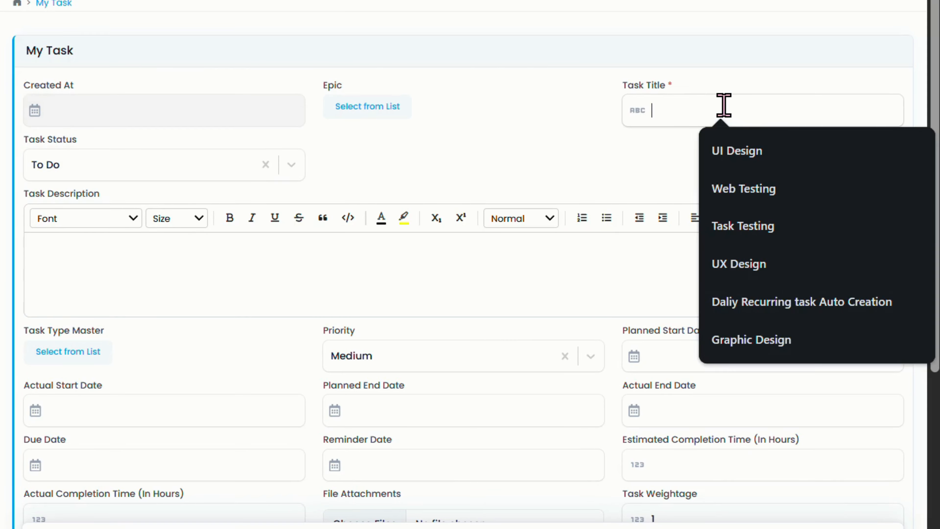
pyautogui.write('Sample')
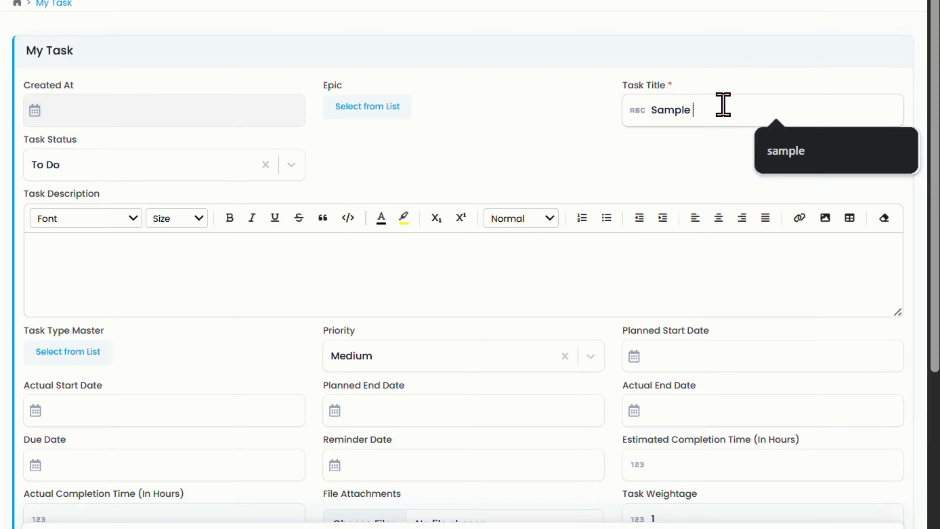
pyautogui.write(' Task')
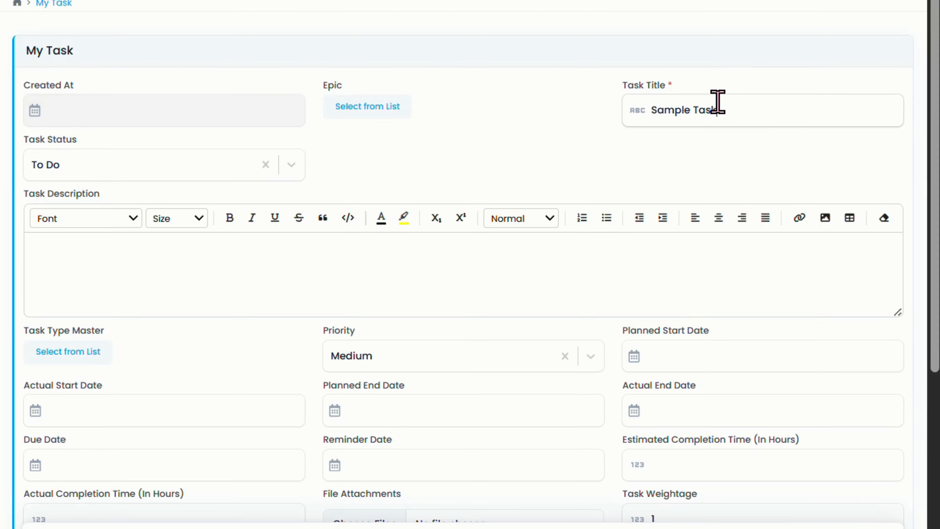
# Set the new task's priority to Low and its planned start date to 23-Jul-2026 13:51
pyautogui.scroll(-5, 326, 263)
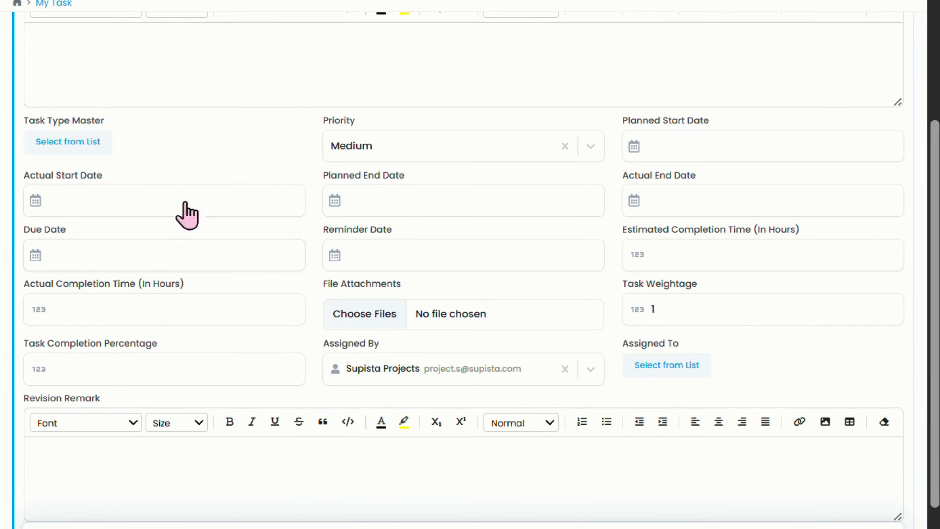
pyautogui.click(441, 146)
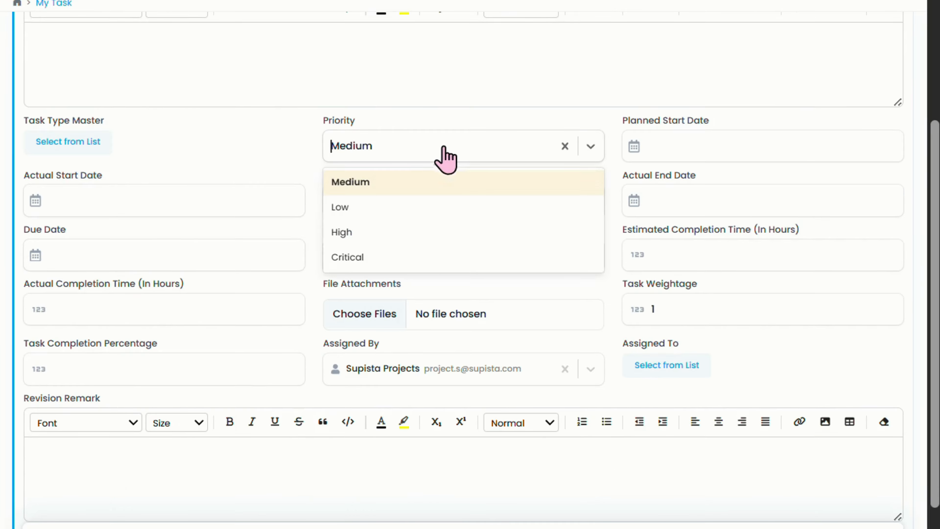
pyautogui.click(400, 213)
pyautogui.click(716, 156)
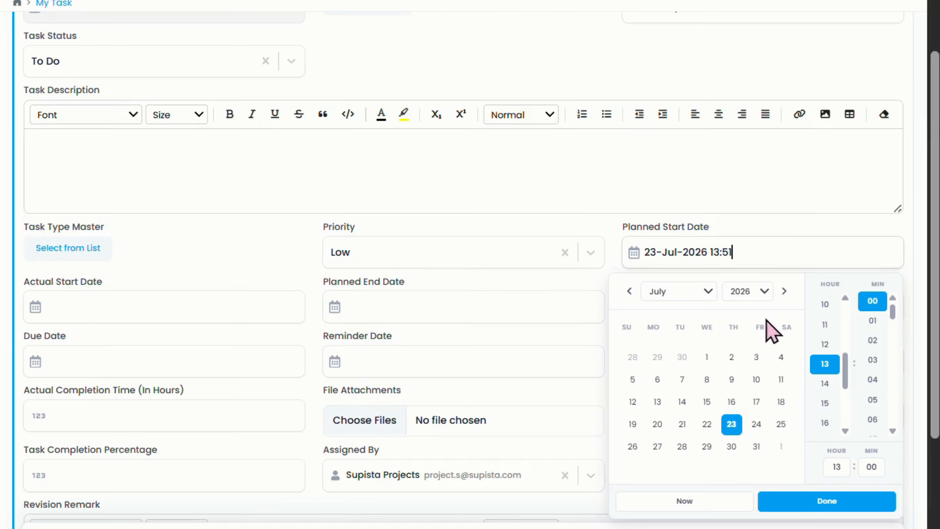
pyautogui.click(706, 424)
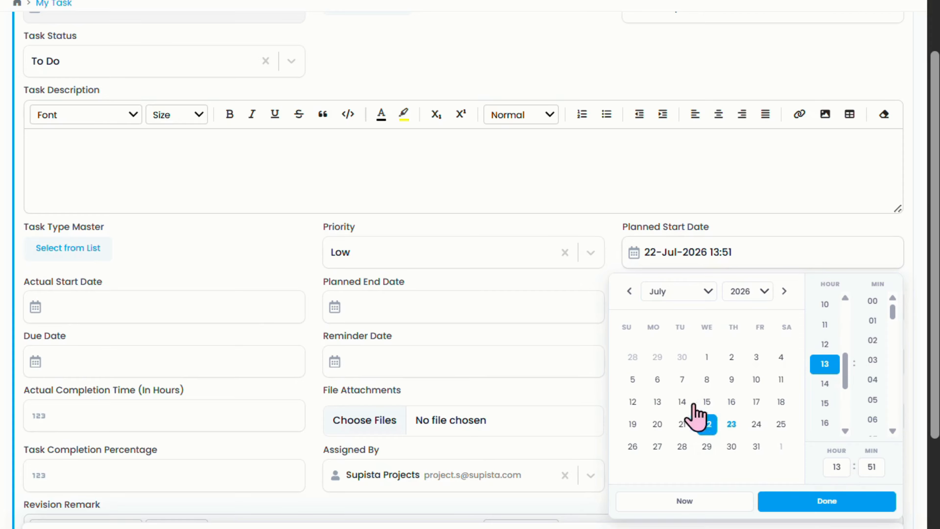
pyautogui.click(731, 424)
# Set the actual start date to 23-Jul-2026 13:51 and the planned end date to 24-Jul-2026 13:51
pyautogui.click(91, 308)
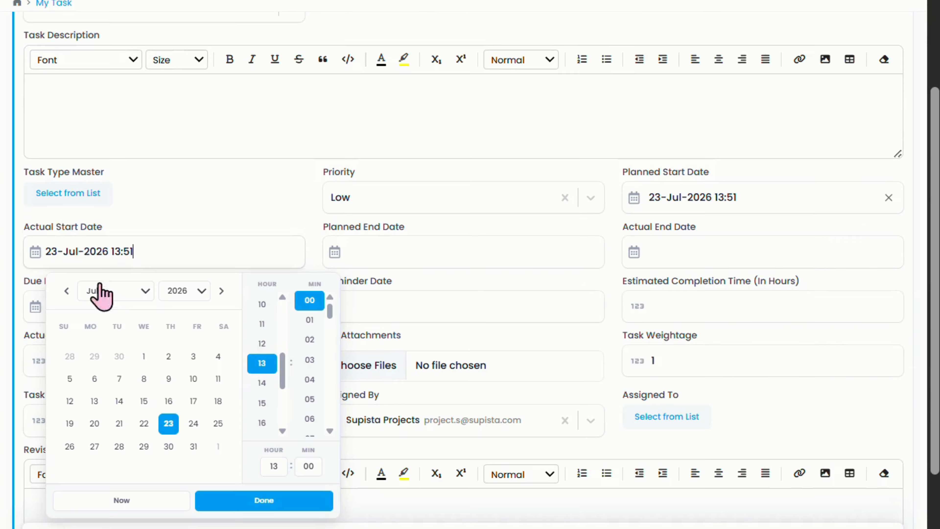
pyautogui.click(441, 258)
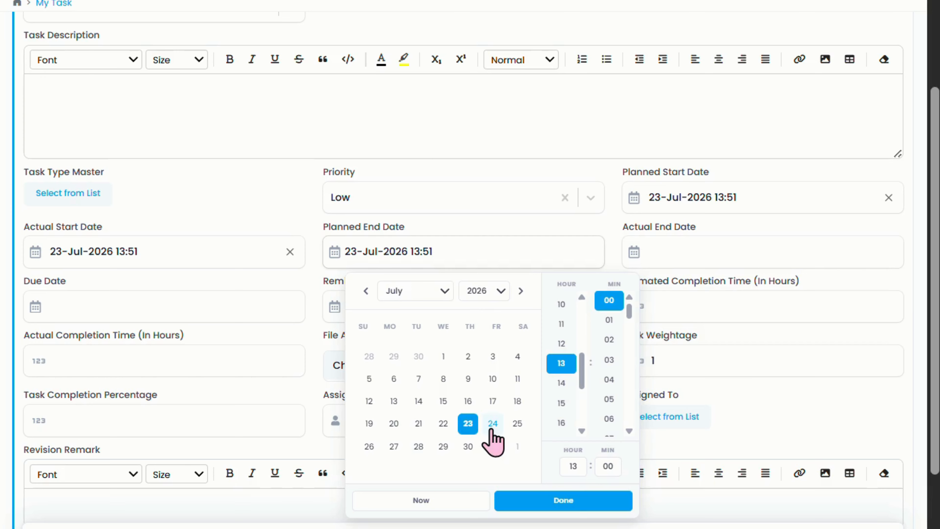
pyautogui.click(490, 430)
pyautogui.click(744, 254)
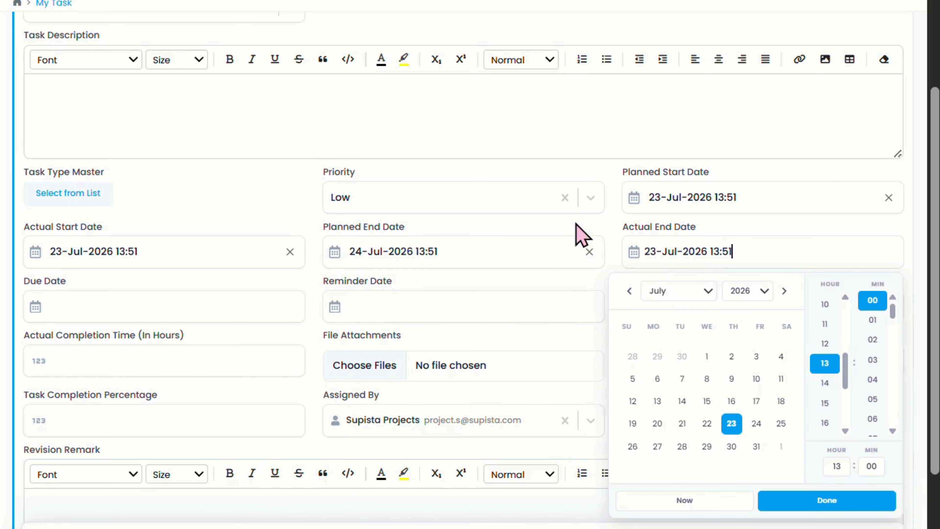
pyautogui.click(581, 207)
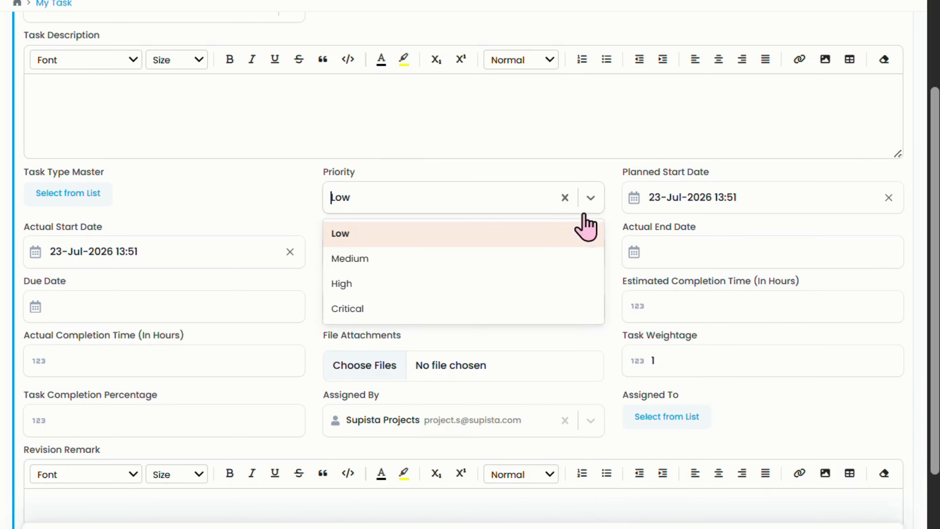
# Set the new task's due date to 24-Jul-2026 13:51
pyautogui.click(245, 319)
pyautogui.click(192, 426)
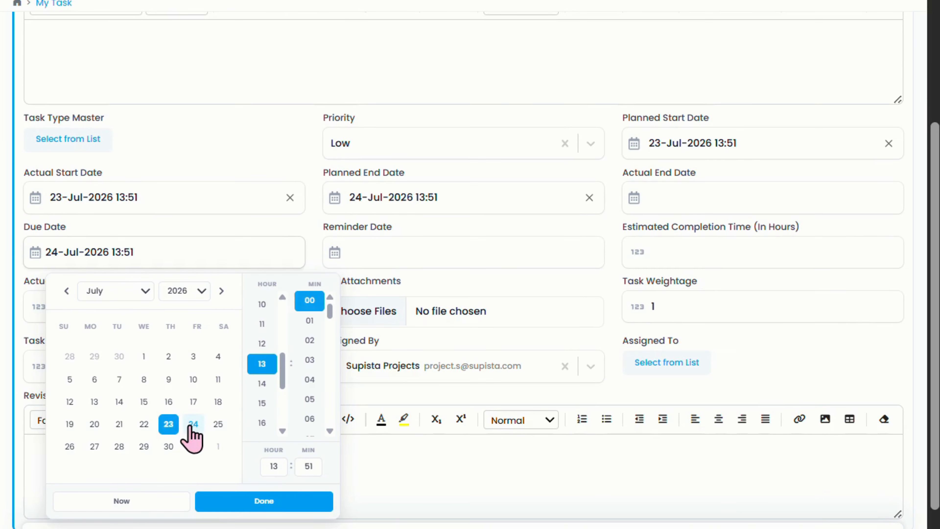
pyautogui.click(750, 356)
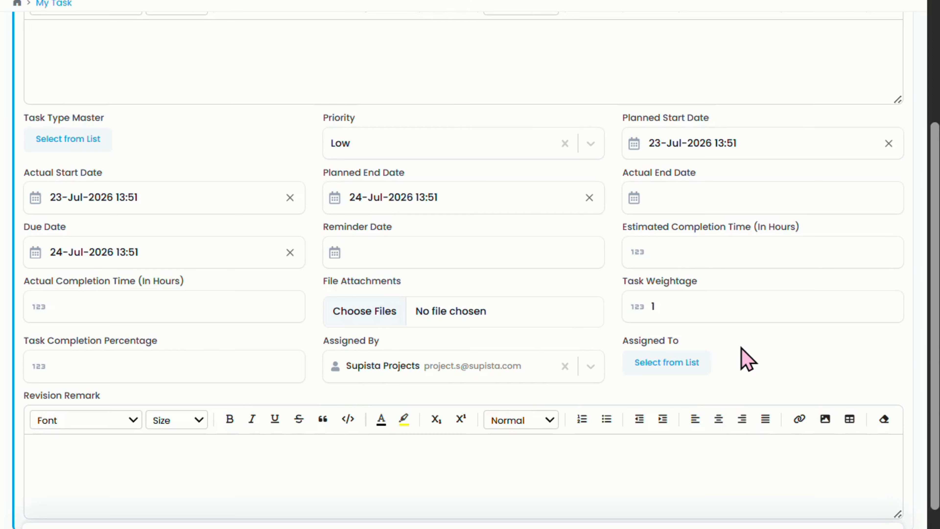
# Assign the task to a team member from the list and create it, closing the saved record
pyautogui.scroll(-1, 521, 336)
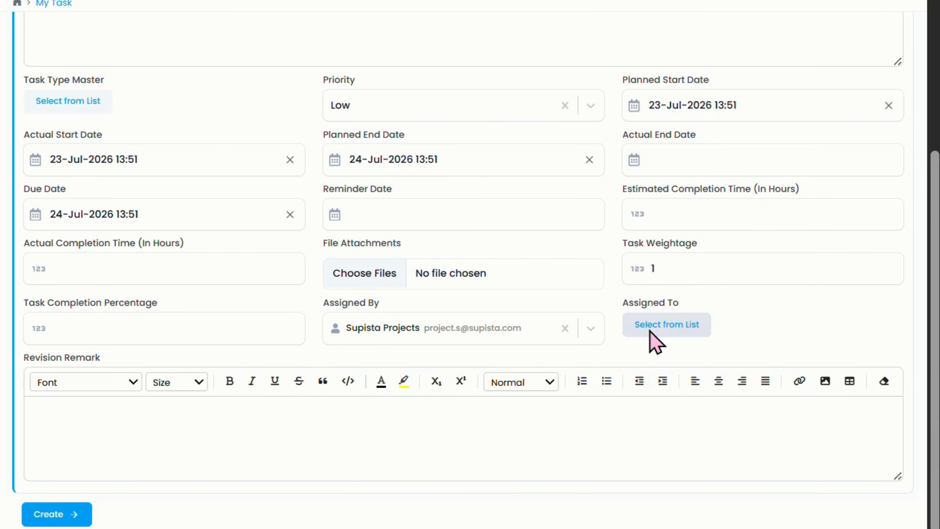
pyautogui.click(654, 343)
pyautogui.click(471, 261)
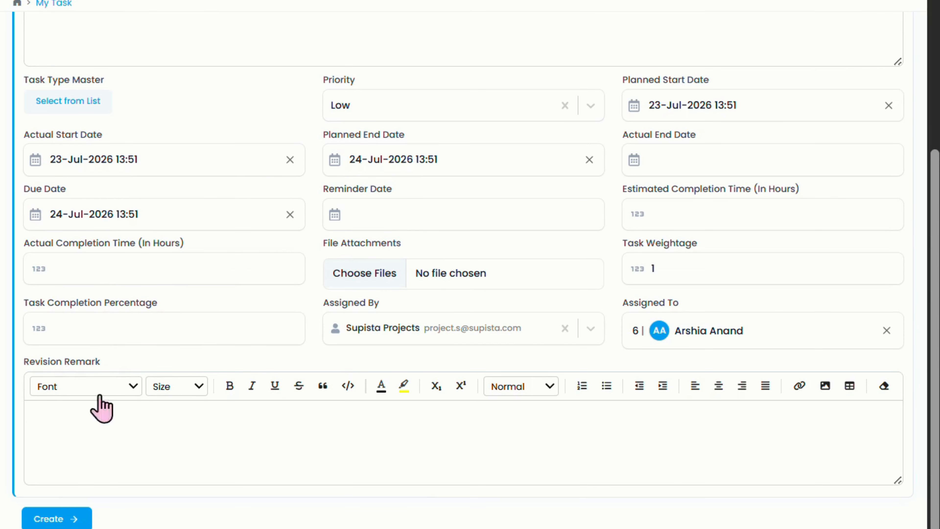
pyautogui.click(59, 518)
pyautogui.moveTo(634, 332)
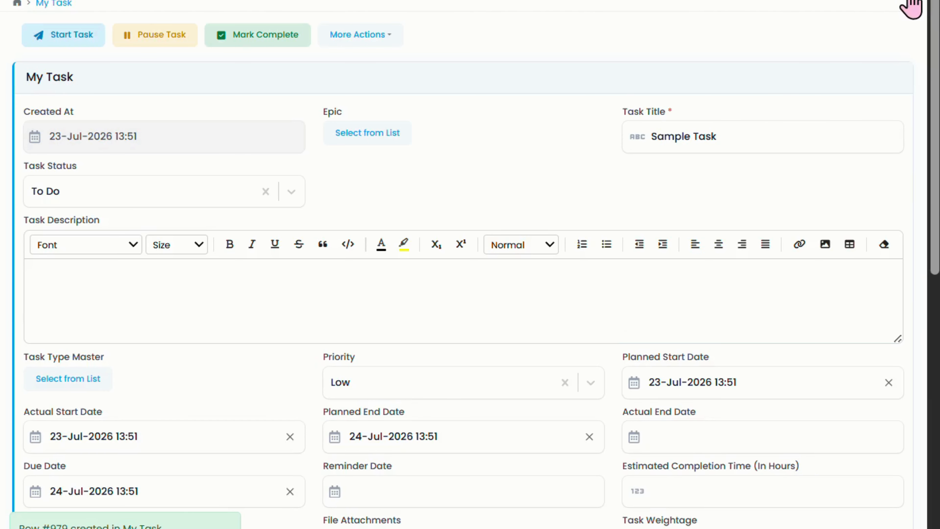
pyautogui.click(911, 7)
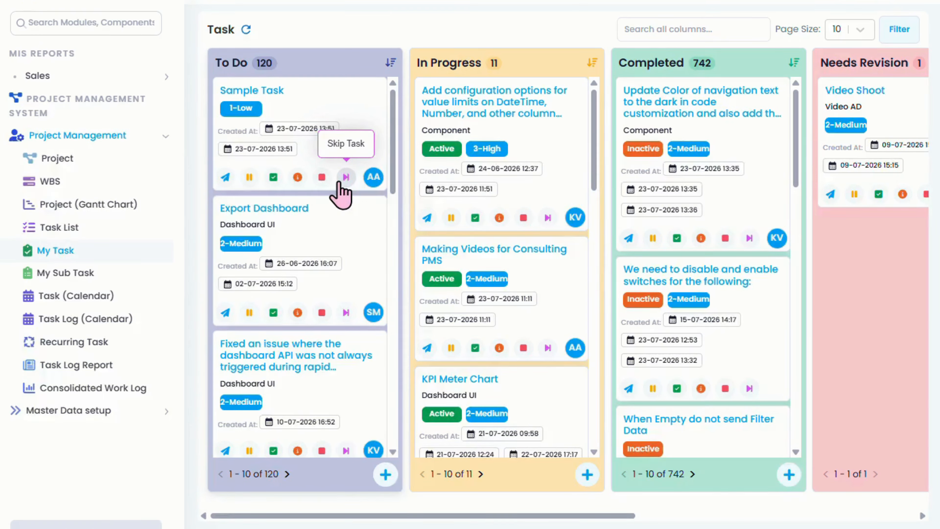
# Start Sample Task from its To Do card and pause it, dismissing the information message
pyautogui.click(346, 176)
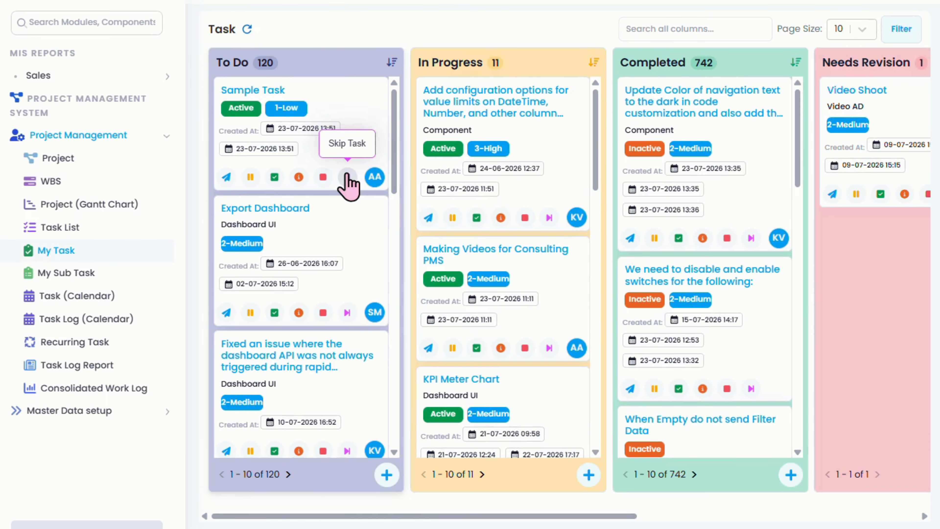
pyautogui.click(225, 178)
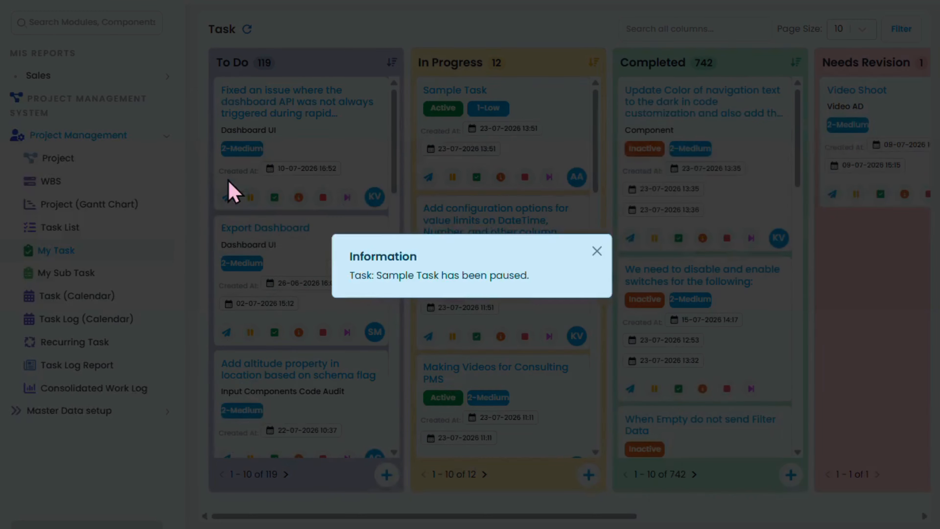
pyautogui.click(597, 255)
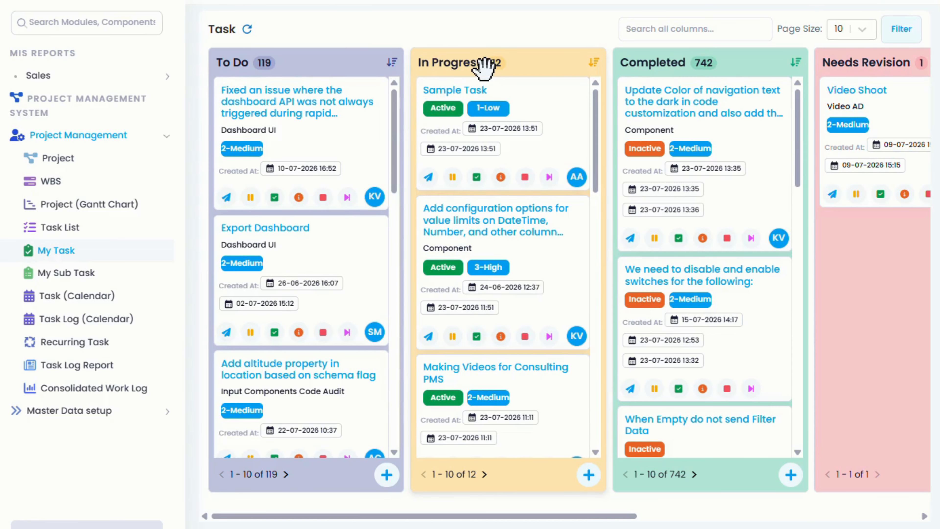
# Mark Sample Task in the In Progress column as complete and bring the Needs Revision and On Hold columns into view
pyautogui.click(477, 178)
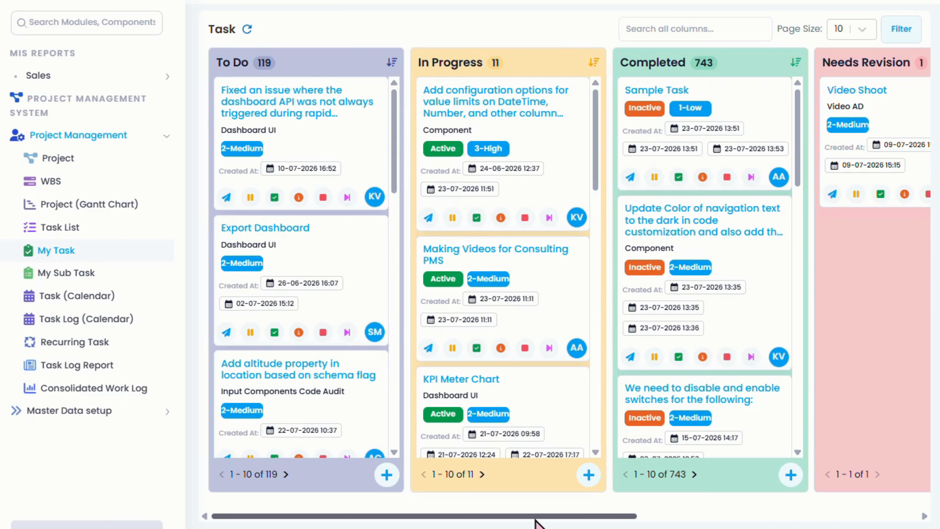
pyautogui.moveTo(535, 519); pyautogui.dragTo(655, 526)
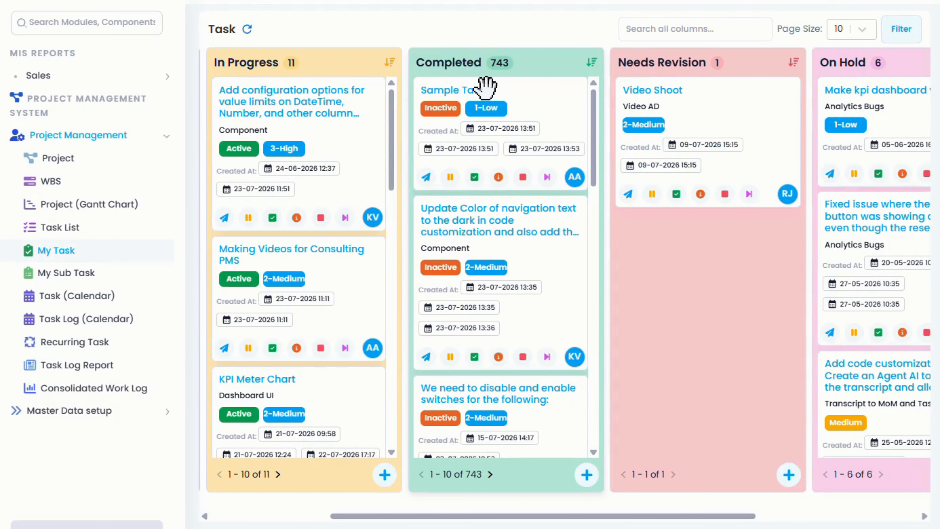
# Move the Sample Task card from the Completed column to the Needs Revision column
pyautogui.moveTo(486, 87); pyautogui.dragTo(690, 105)
pyautogui.moveTo(658, 522)
pyautogui.mouseDown()
pyautogui.moveTo(814, 522)
pyautogui.moveTo(597, 516)
pyautogui.moveTo(668, 522)
pyautogui.mouseUp()
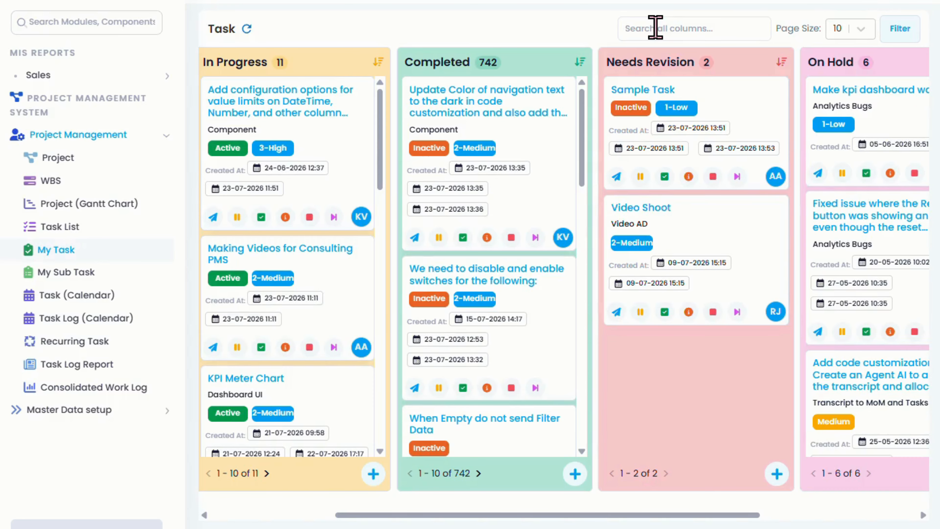
# Search all board columns for "Dashboard" and clear the search
pyautogui.click(655, 27)
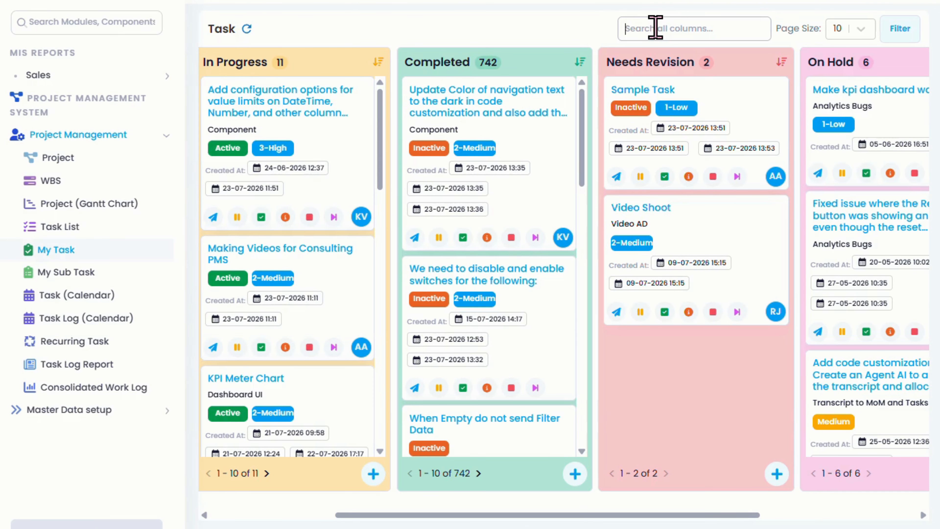
pyautogui.write('Dashboa')
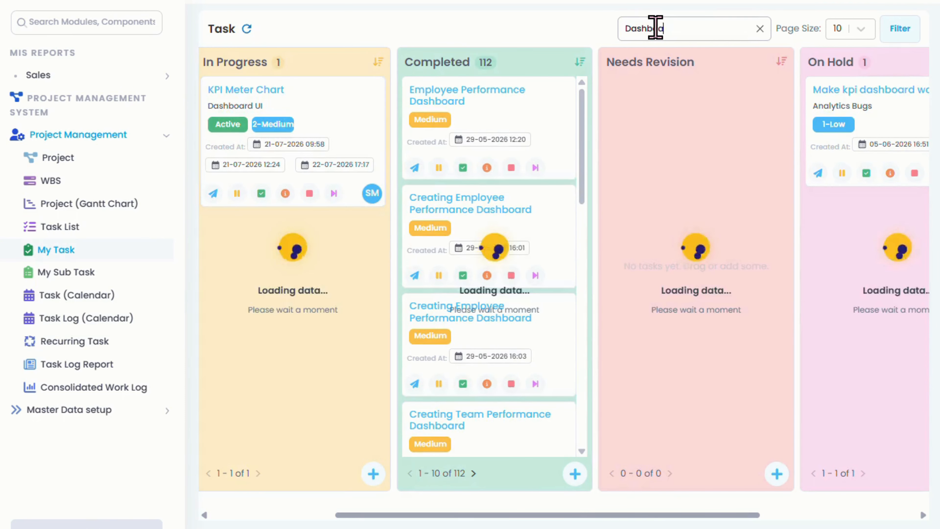
pyautogui.write('rd')
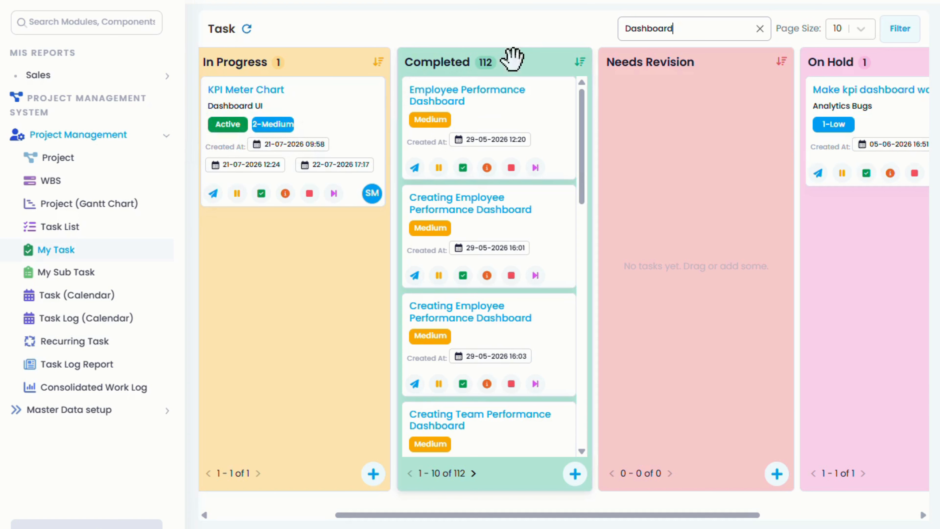
pyautogui.click(760, 28)
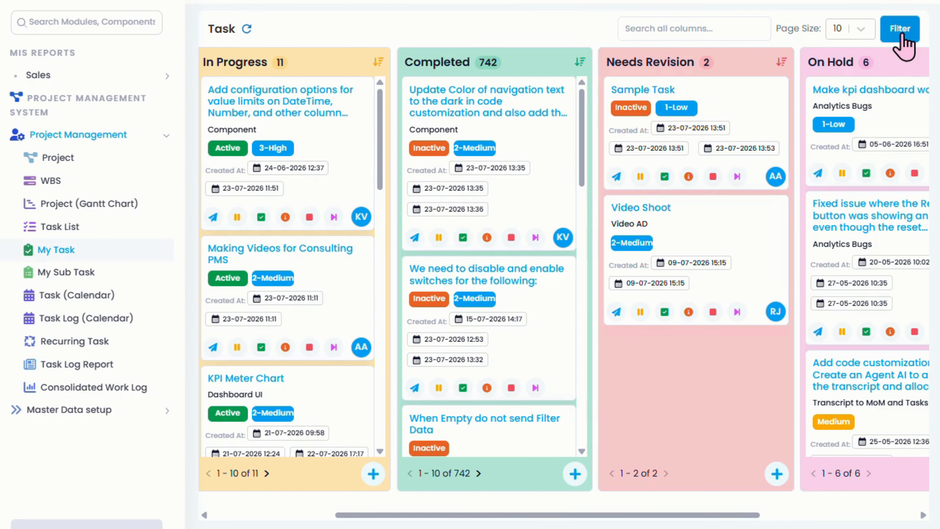
# Find the Assigned By column in the task filters with "ass" and enable it with the Include condition
pyautogui.click(902, 34)
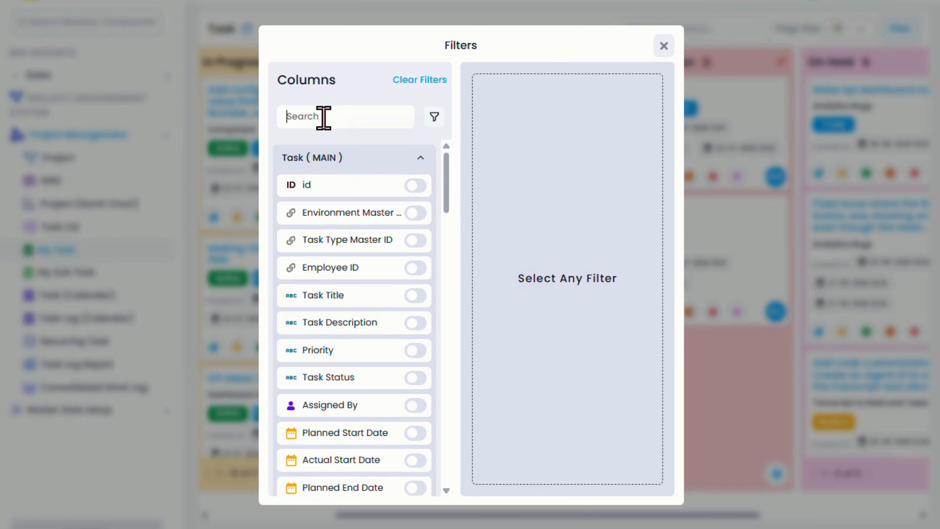
pyautogui.write('ass')
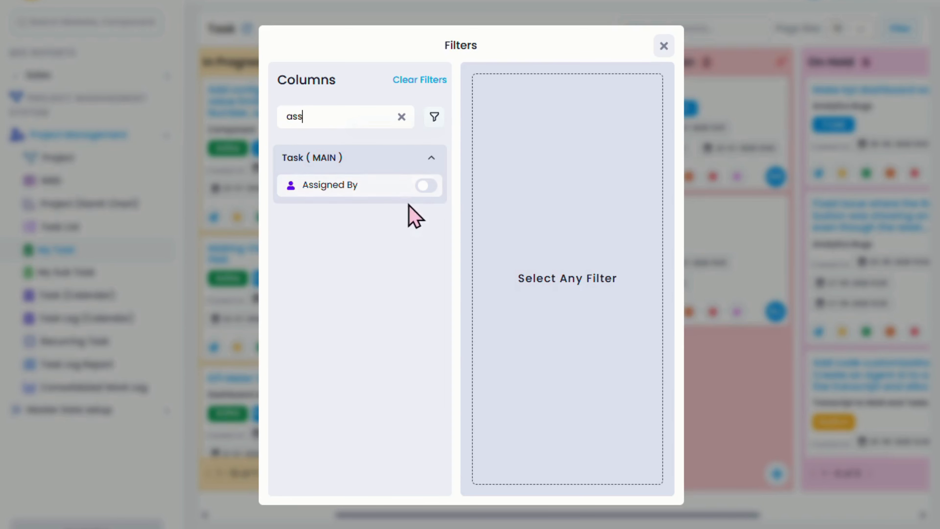
pyautogui.click(427, 186)
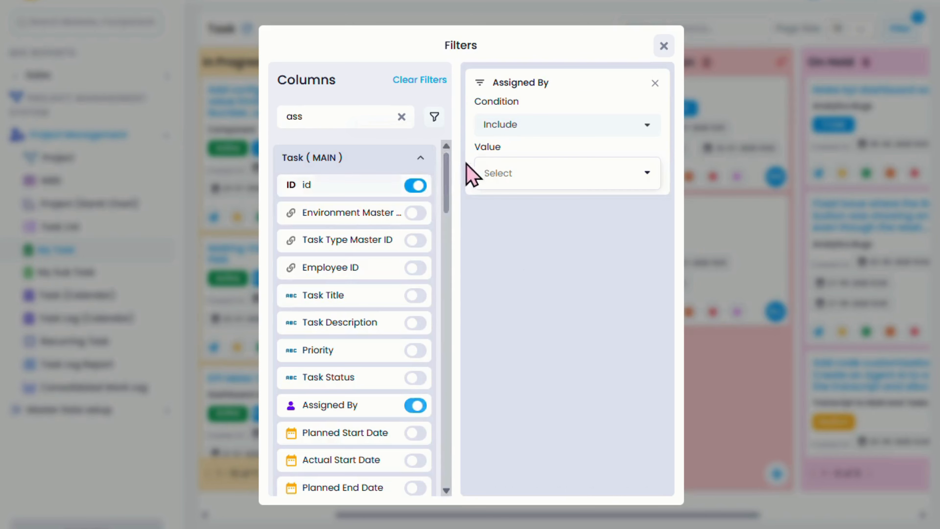
pyautogui.click(520, 131)
pyautogui.click(517, 155)
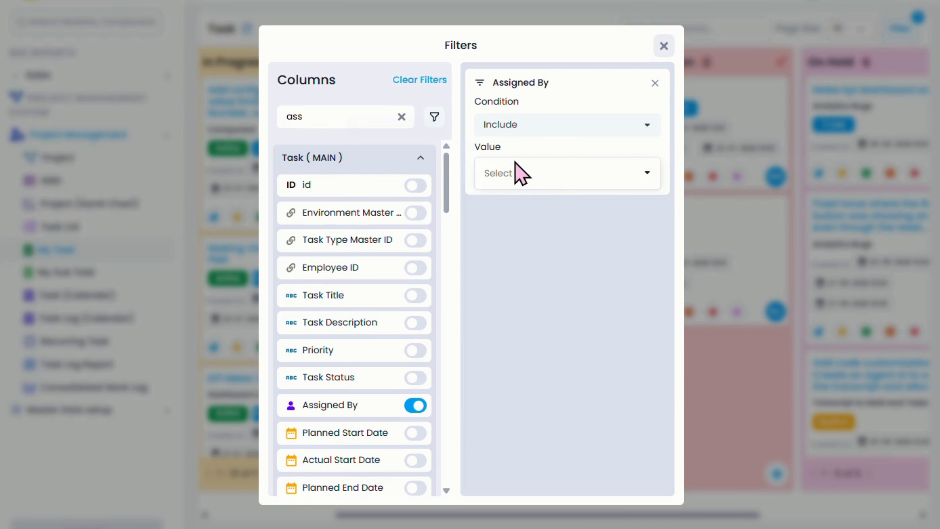
# Choose the second team member listed as the Assigned By value, close the filters, and review the filtered board from Skipped back to To Do
pyautogui.click(518, 172)
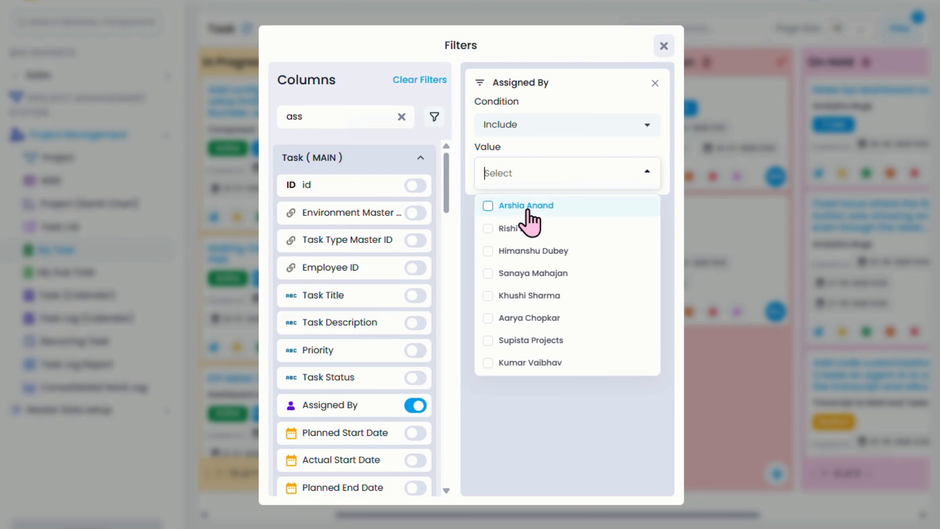
pyautogui.click(547, 230)
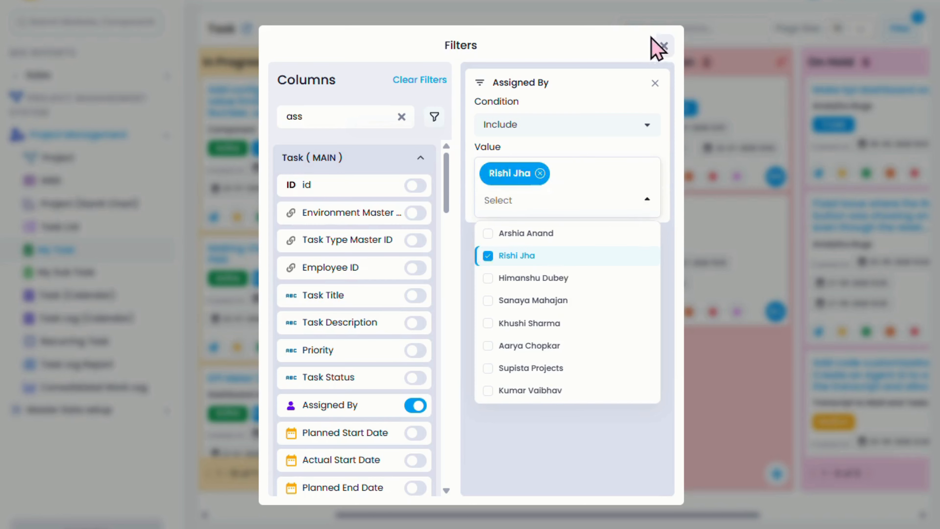
pyautogui.click(664, 45)
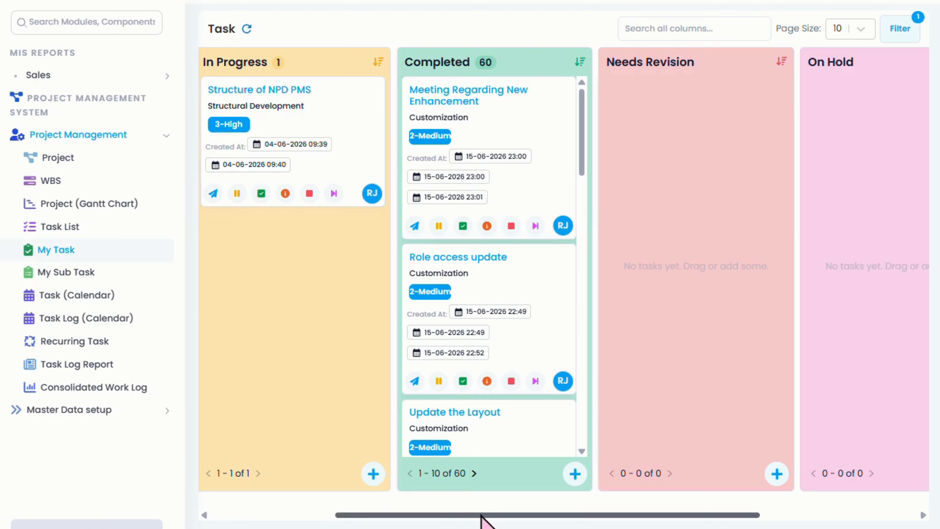
pyautogui.moveTo(476, 515); pyautogui.dragTo(735, 519)
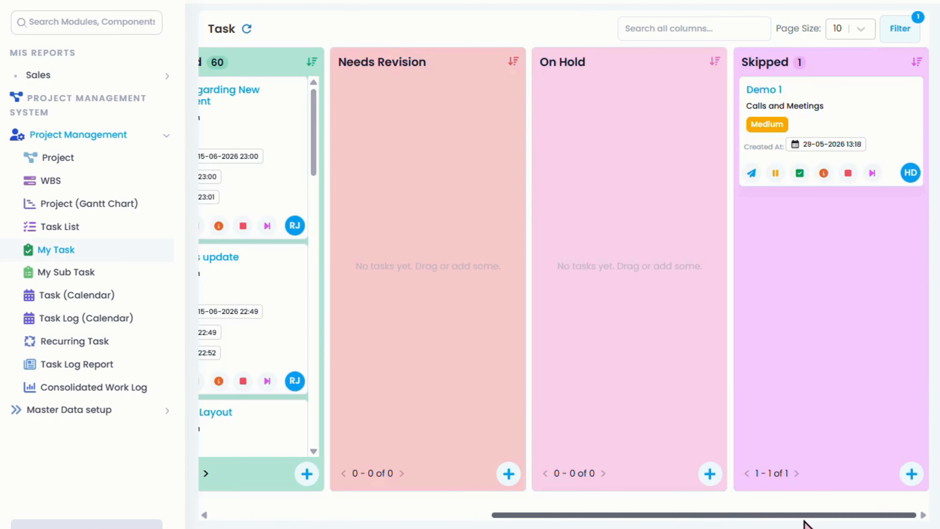
pyautogui.moveTo(804, 521); pyautogui.dragTo(351, 516)
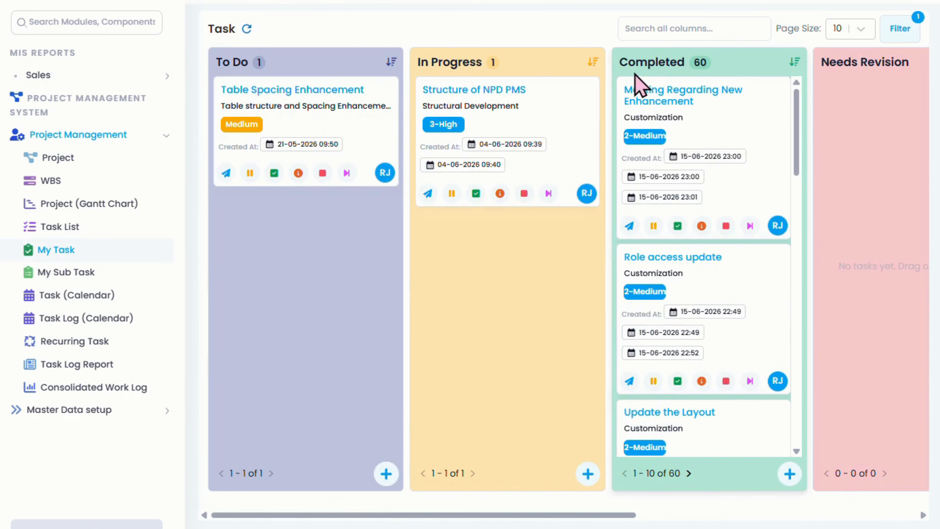